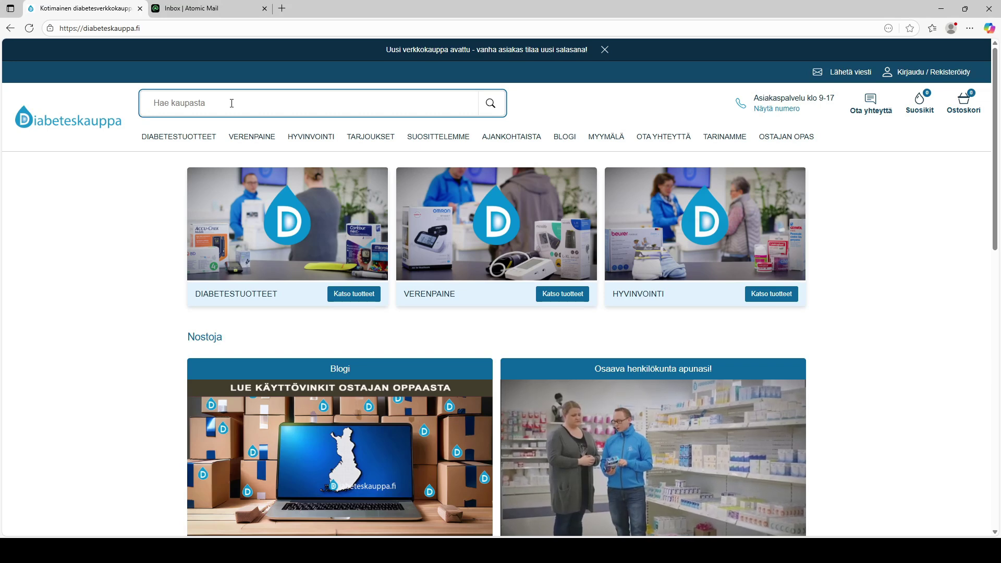
Search for 'contour next' and open the CONTOUR NEXT testiliuskat 50 kpl product page (30.95 €)
type("contour next")
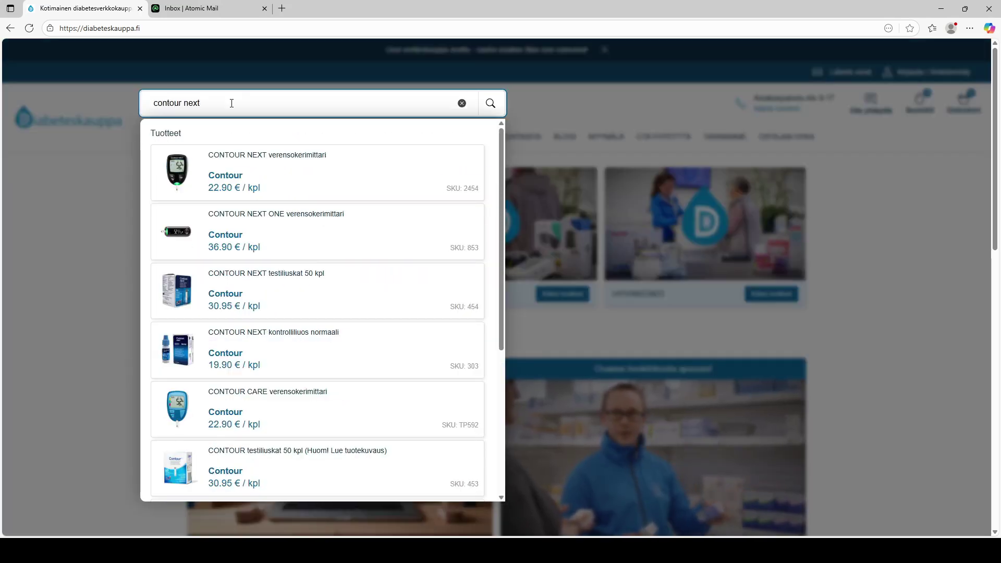
left_click(272, 278)
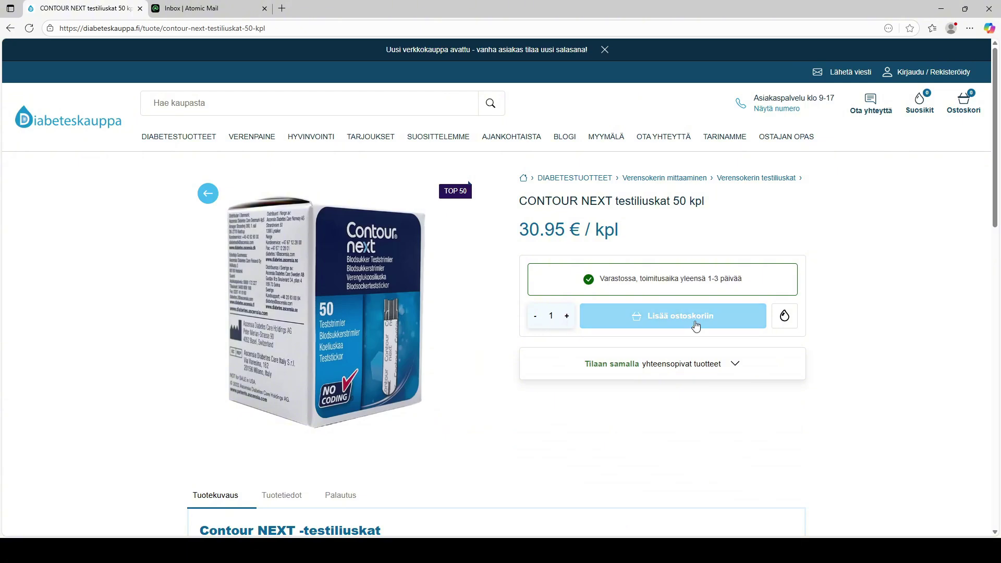
Add the CONTOUR NEXT test strips to the cart, then open Microlet lansetti from the compatible products
left_click(696, 316)
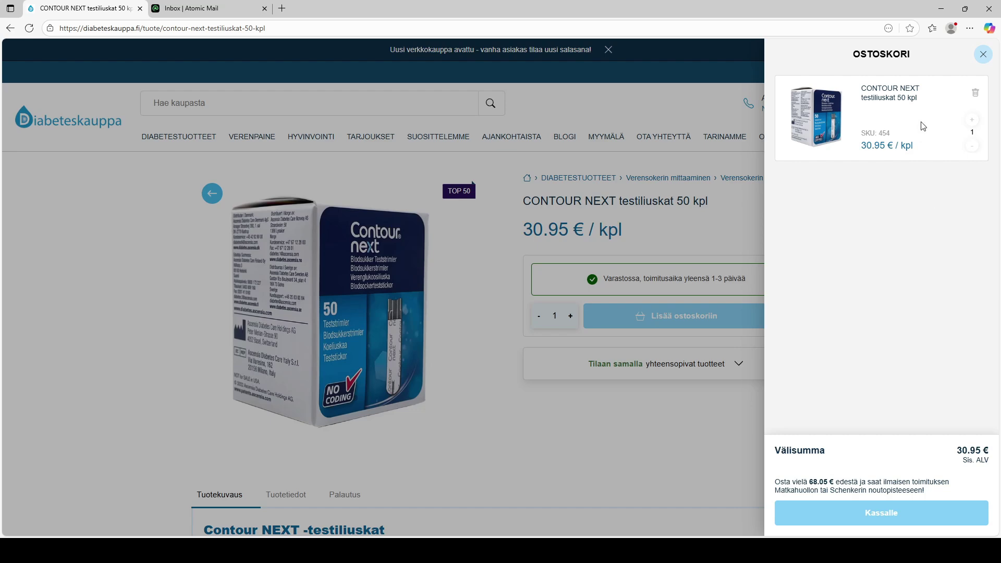
left_click(984, 55)
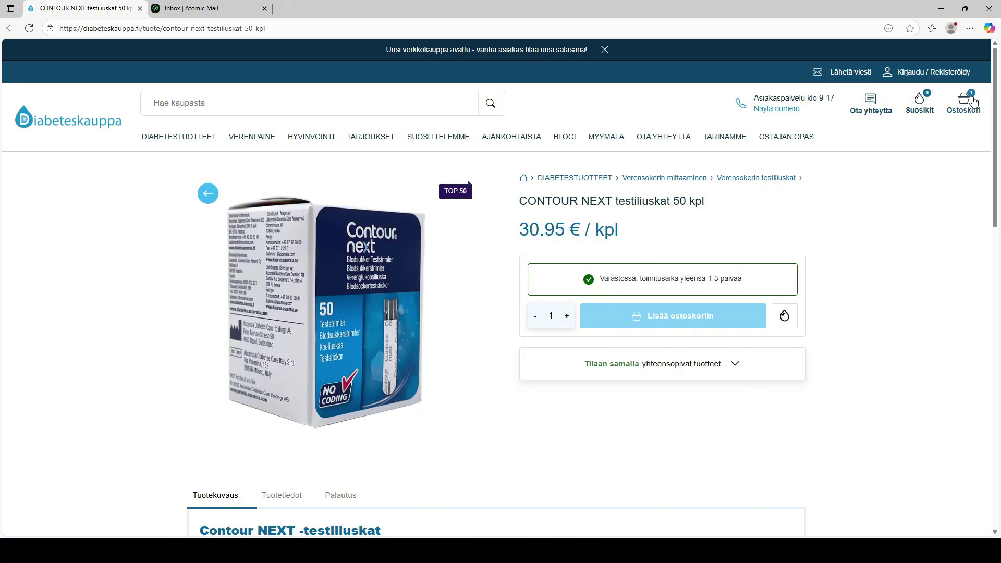
left_click(702, 367)
scroll(726, 302, "down", 3)
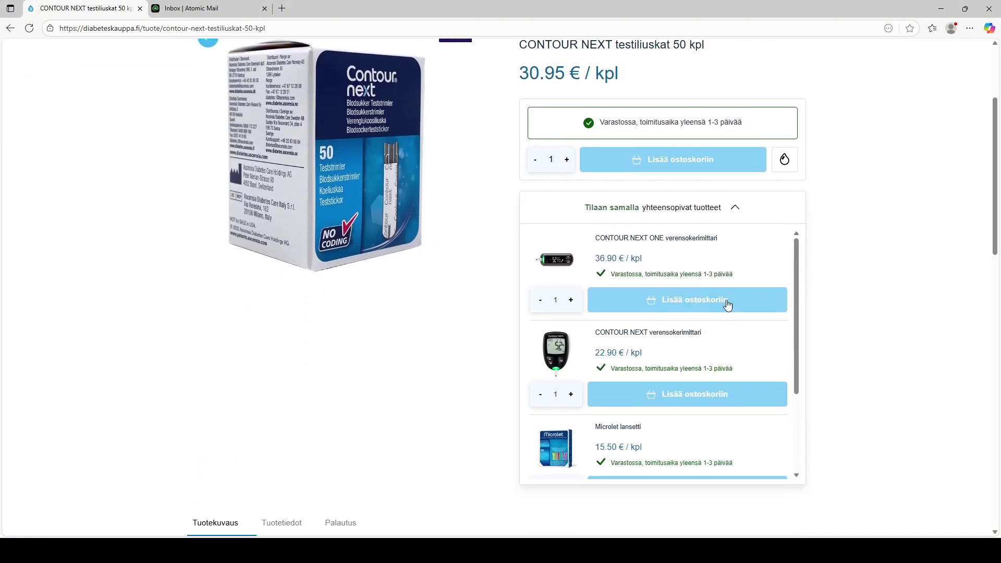
scroll(717, 305, "down", 2)
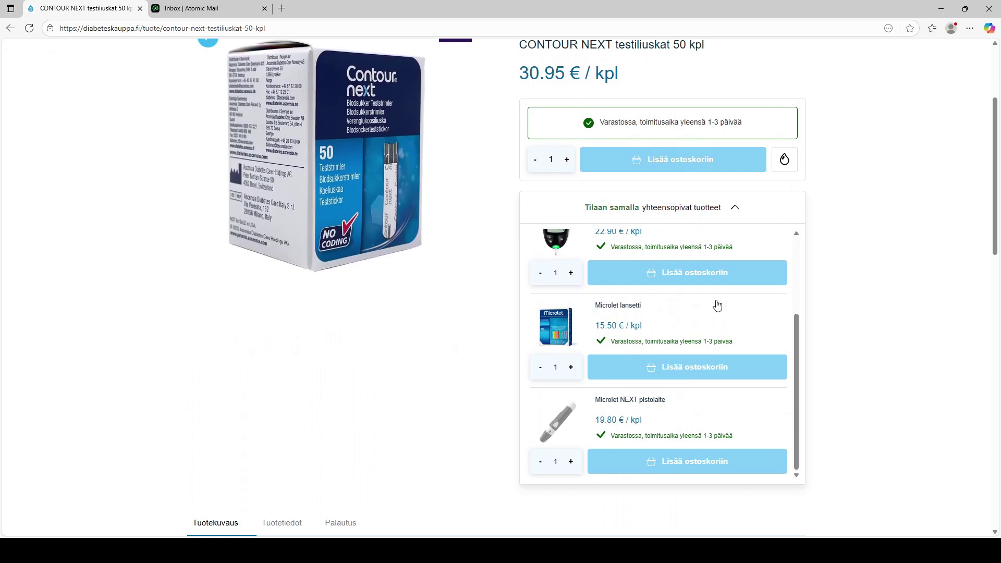
left_click(630, 310)
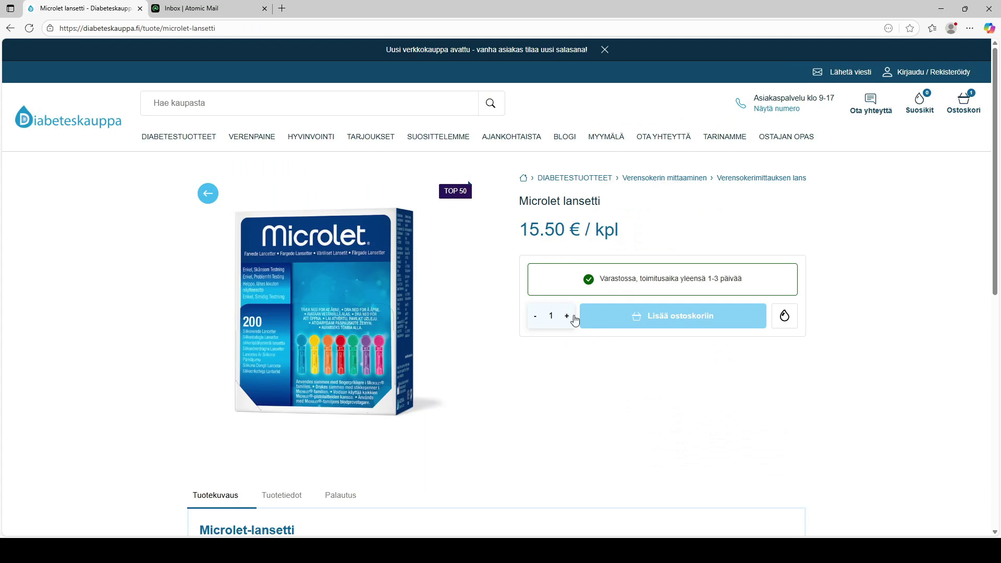
Add Microlet lansetti to the cart and go to checkout with both items (46.45 €)
left_click(623, 320)
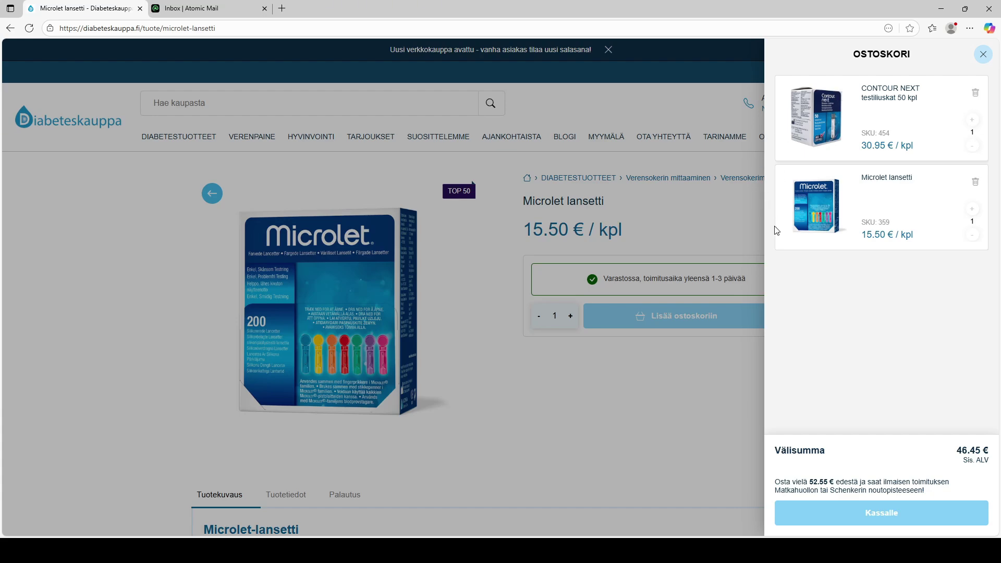
left_click(887, 521)
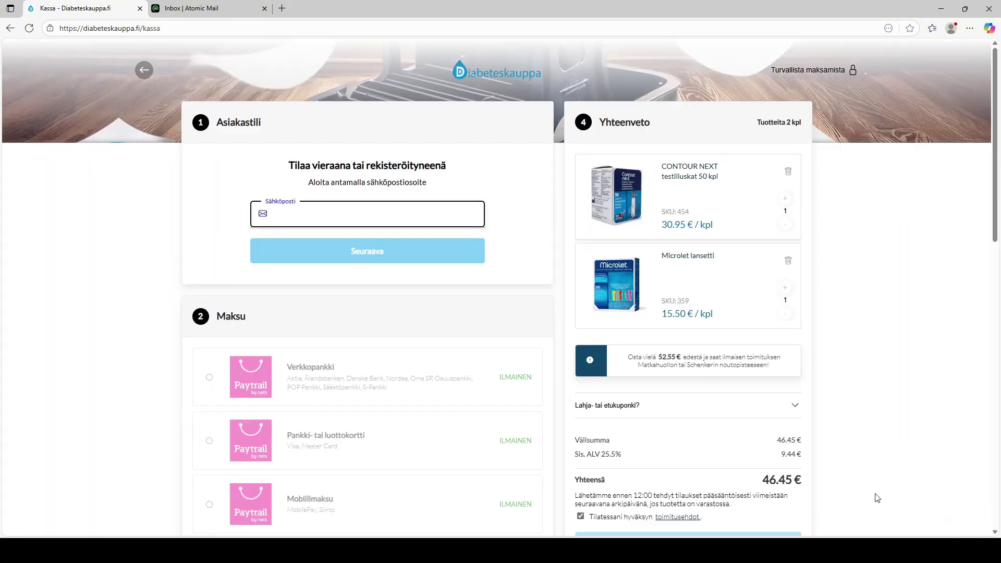
Paste the customer's e-mail address and continue the checkout as a guest
key("ctrl+v")
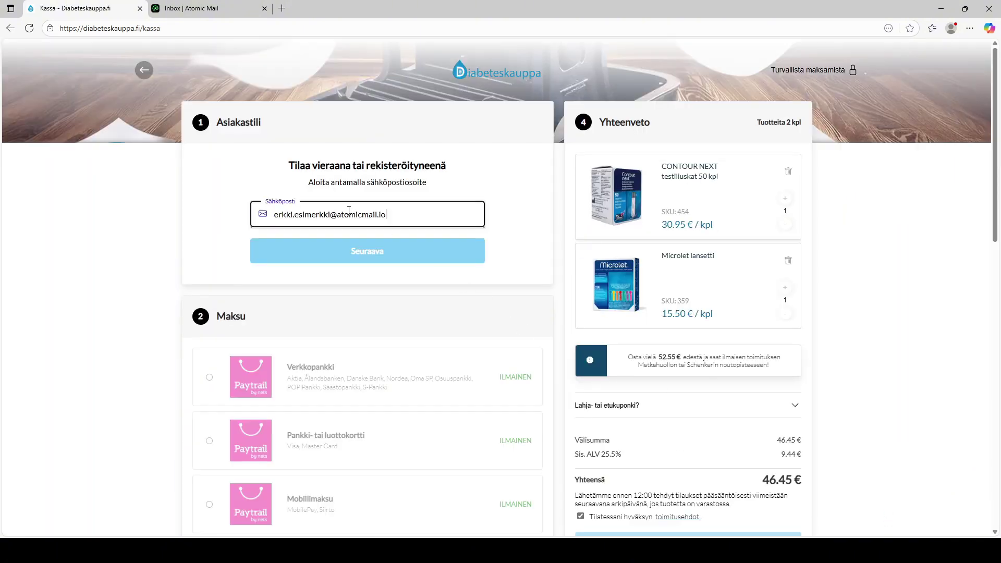
left_click(523, 245)
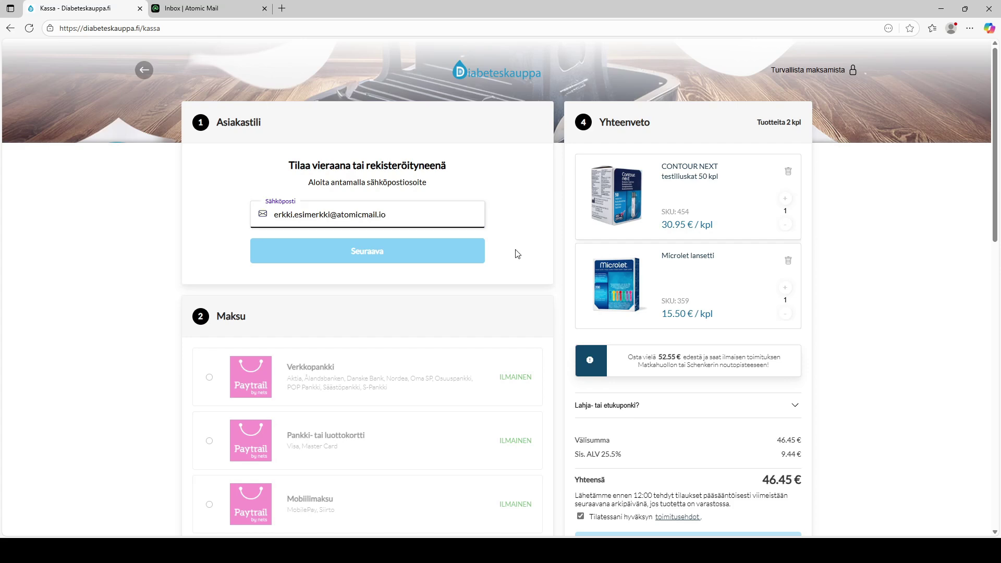
left_click(426, 258)
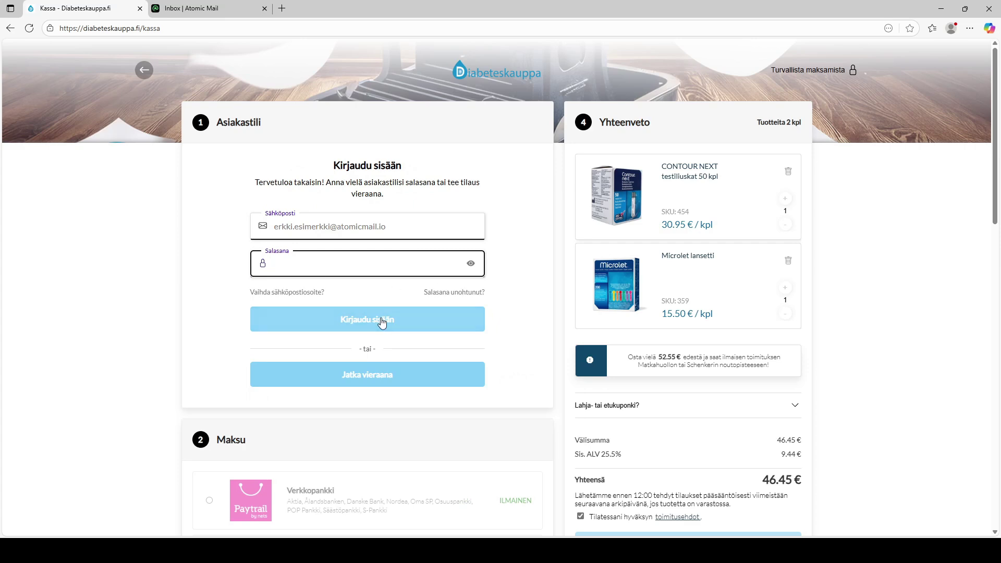
left_click(379, 380)
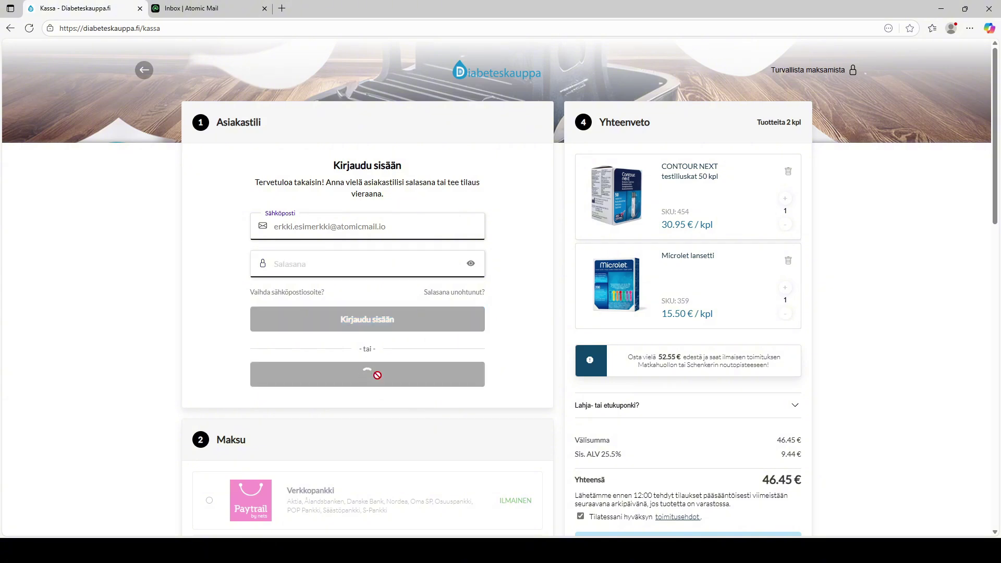
left_click(329, 241)
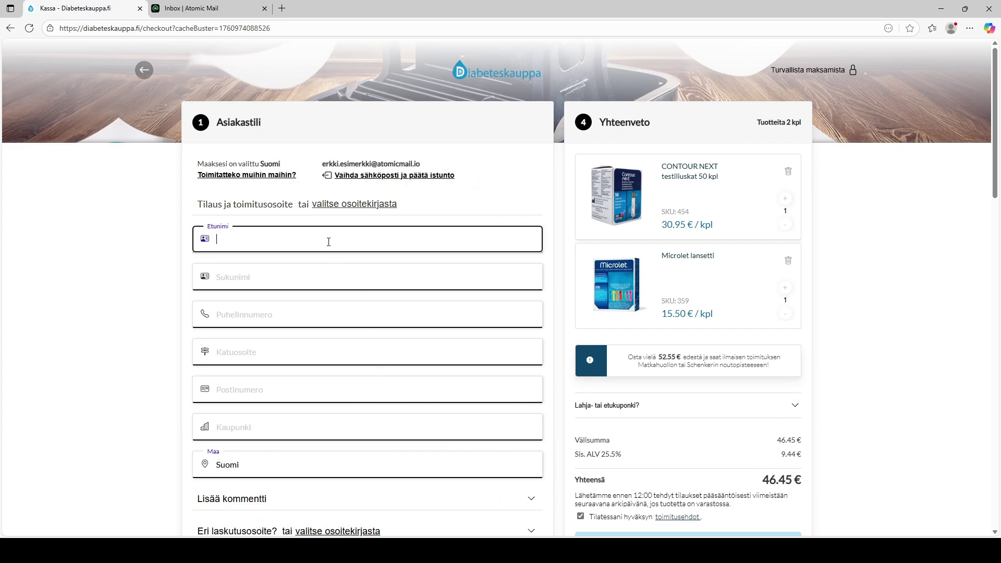
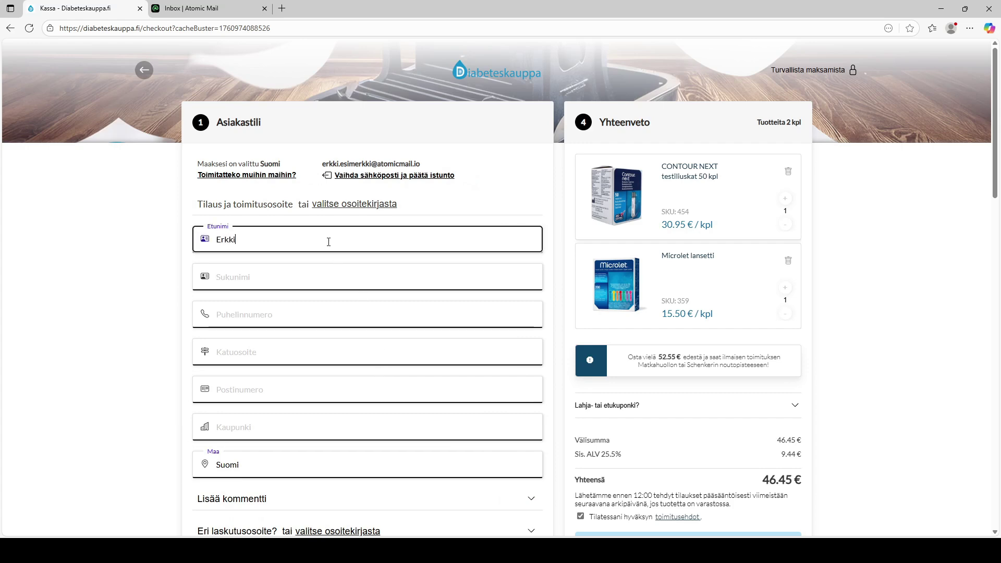
Fill in the customer's first name, last name and phone number
key("Tab")
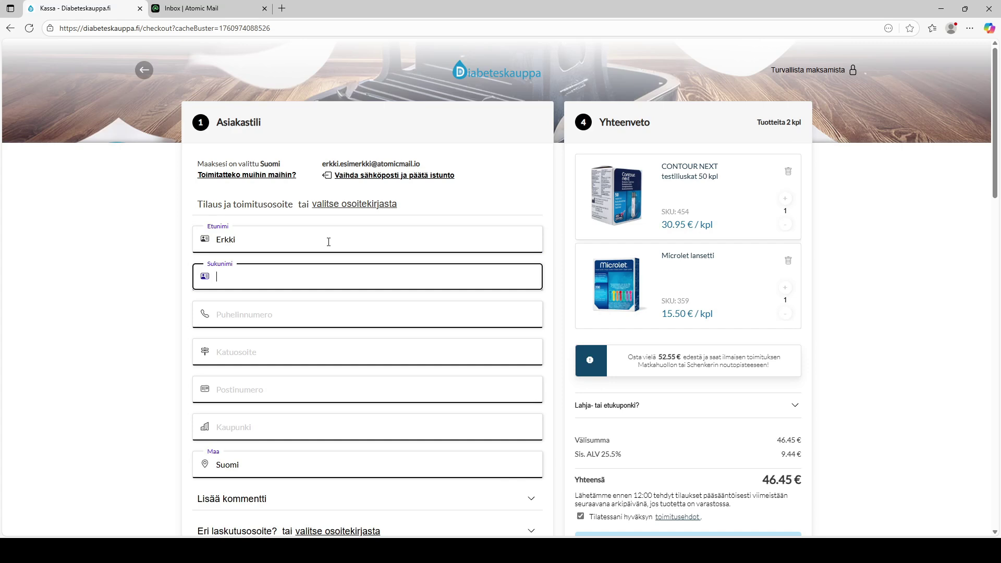
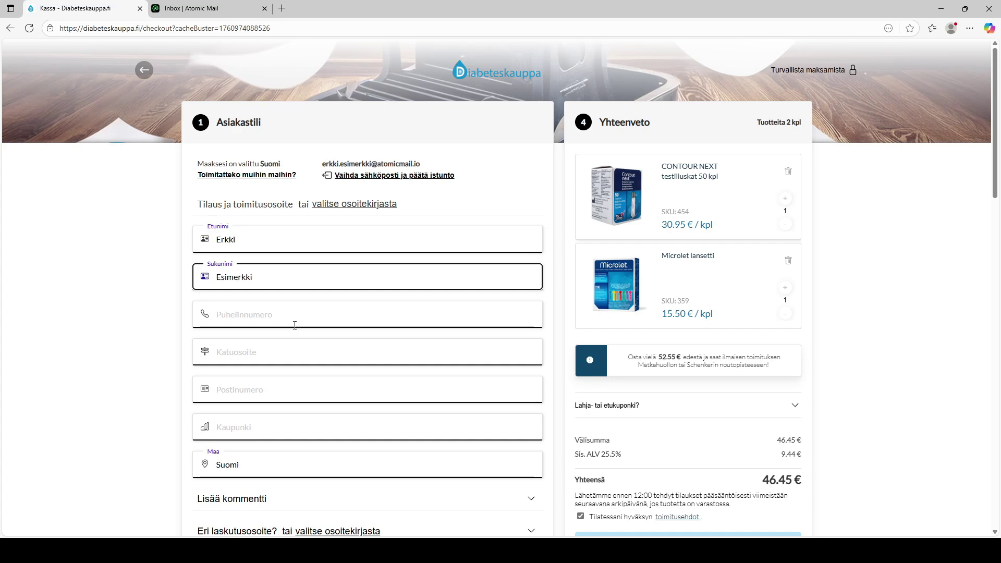
key("Tab")
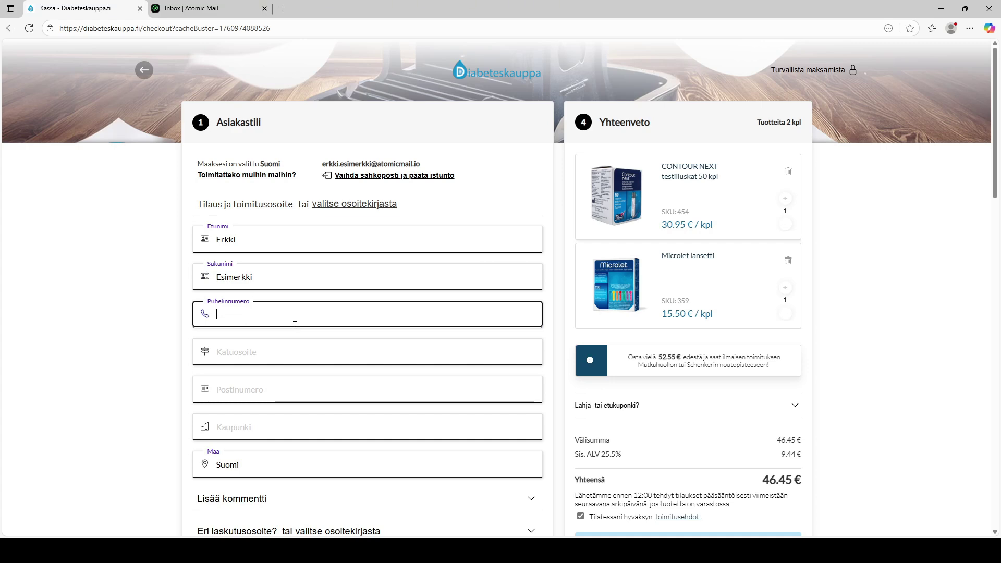
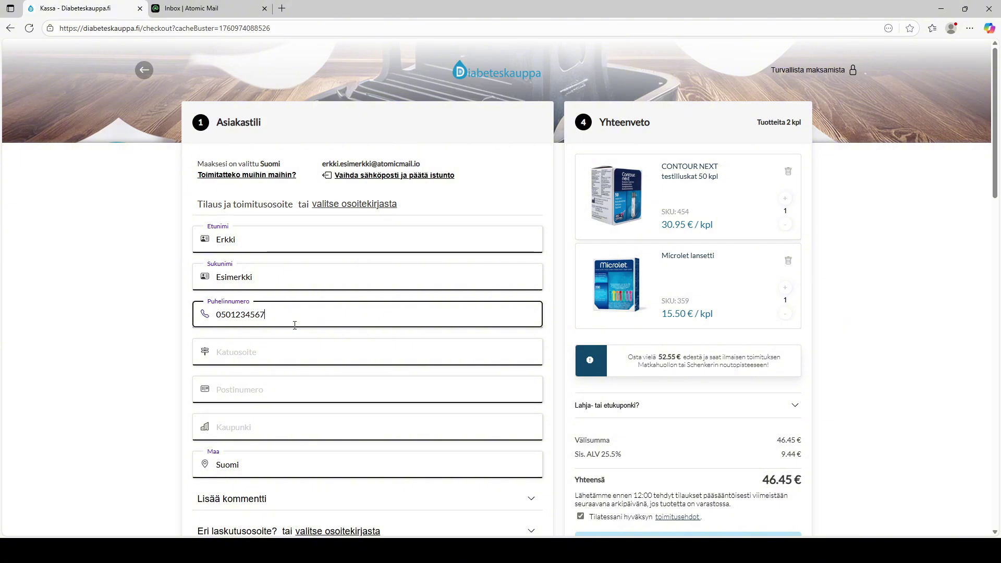
Enter the customer's street address, postal code and city, then save the account details
left_click(322, 345)
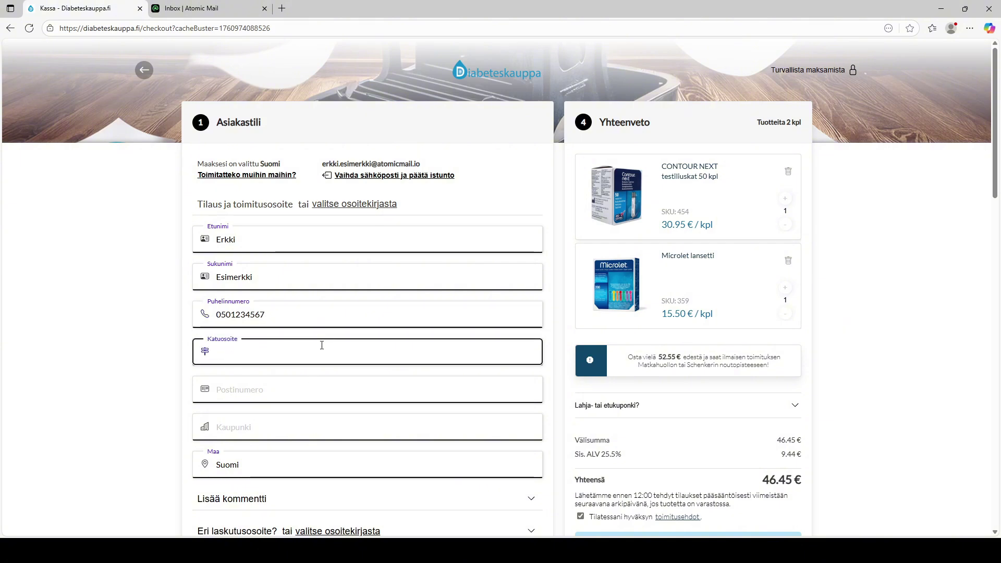
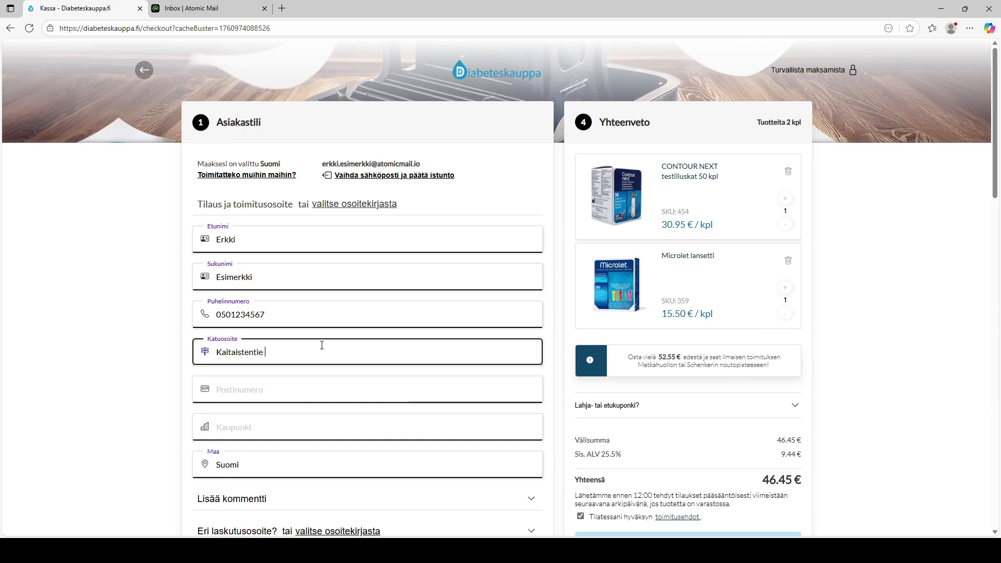
key("Tab")
type("21230")
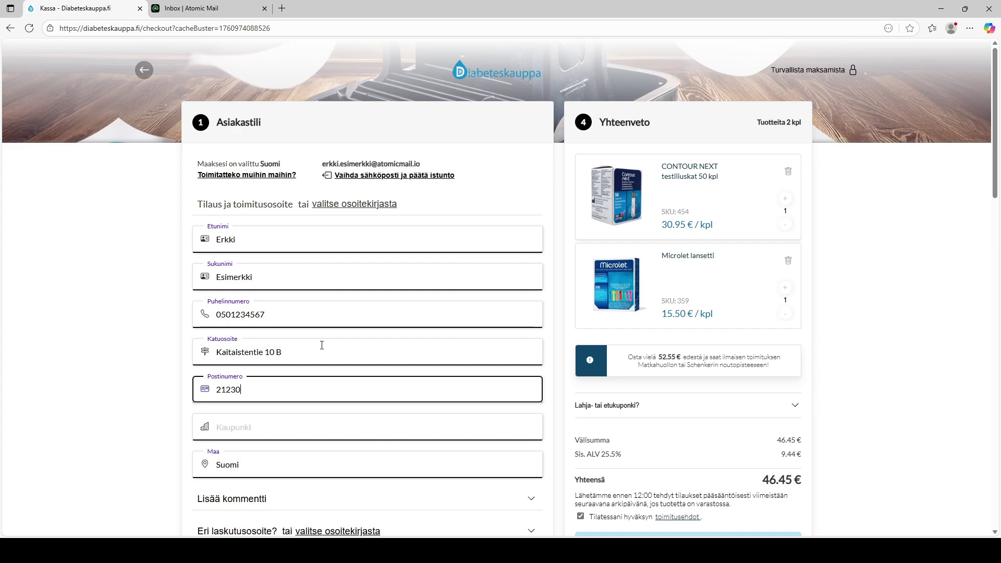
key("Tab")
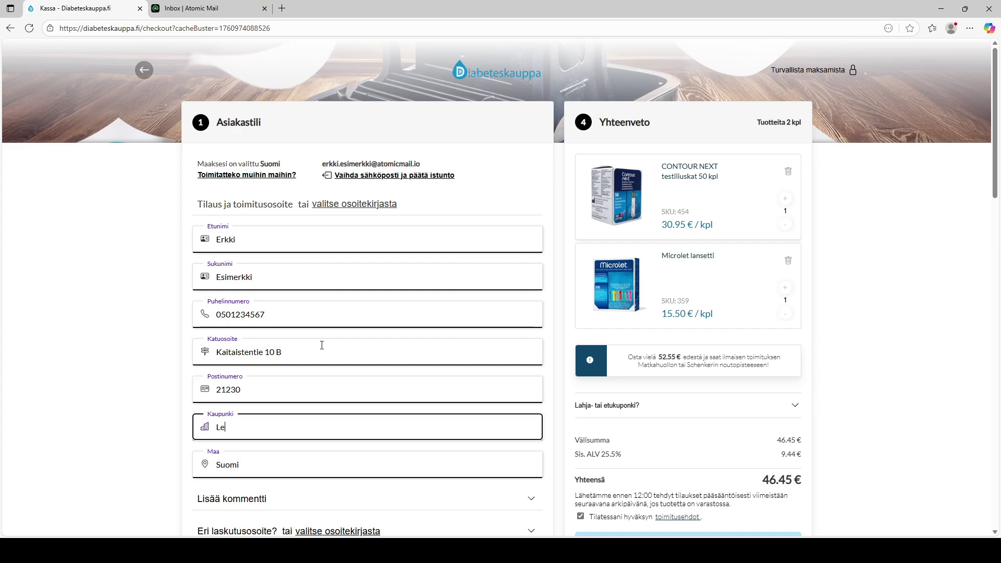
left_click(552, 395)
scroll(550, 391, "down", 3)
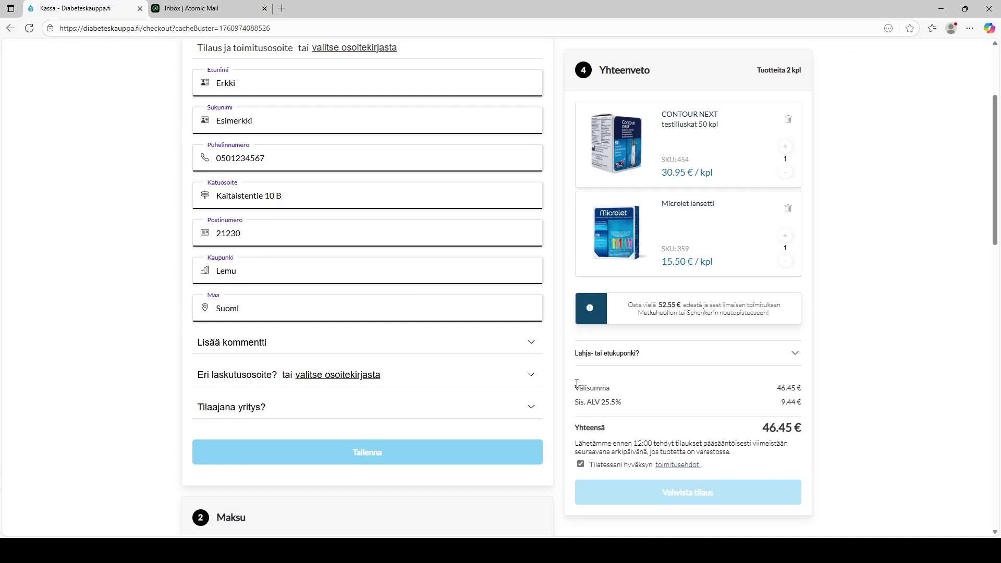
left_click(531, 344)
left_click(531, 345)
scroll(561, 452, "down", 1)
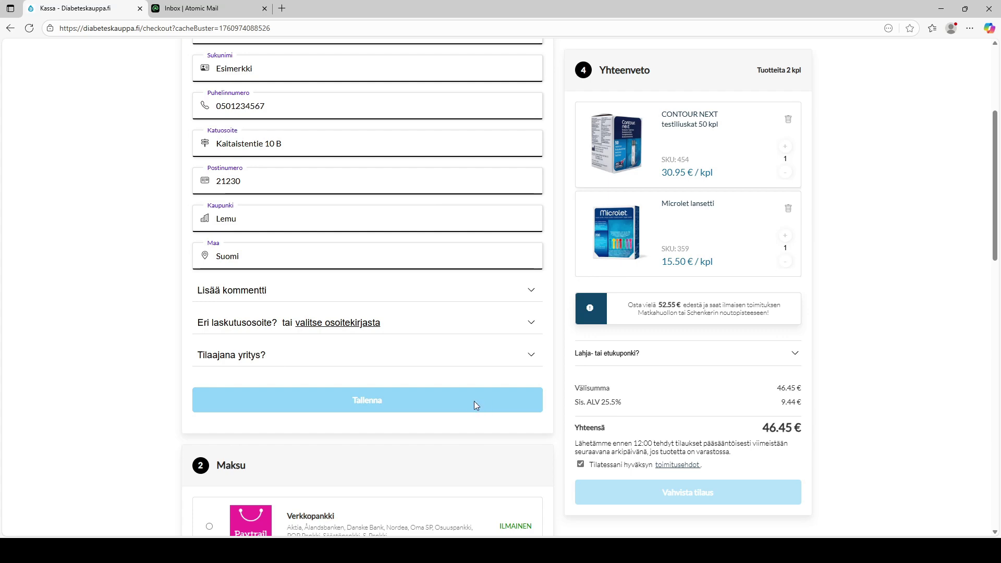
left_click(474, 405)
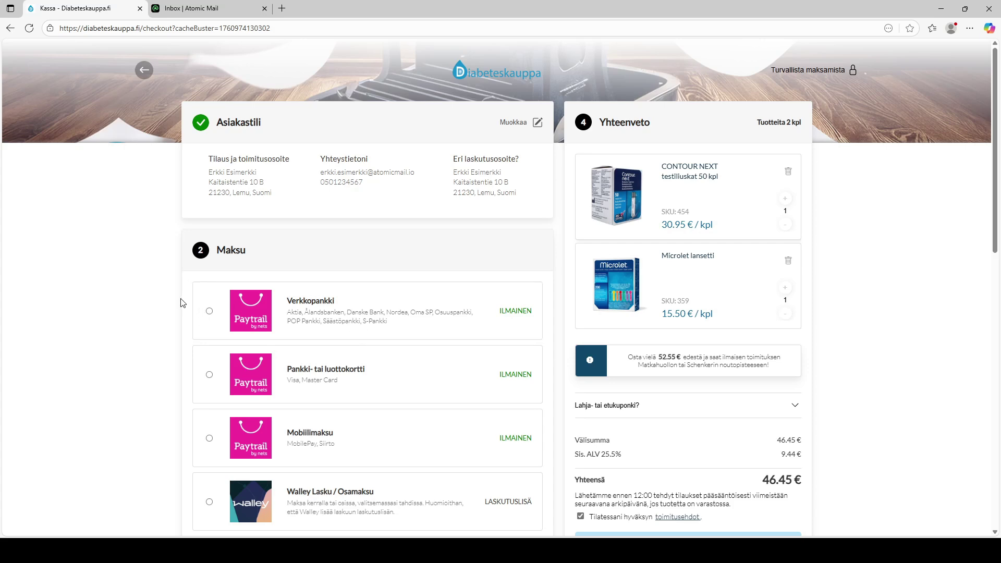
Choose Verkkopankki as the payment method and pick OP as the bank
left_click(364, 317)
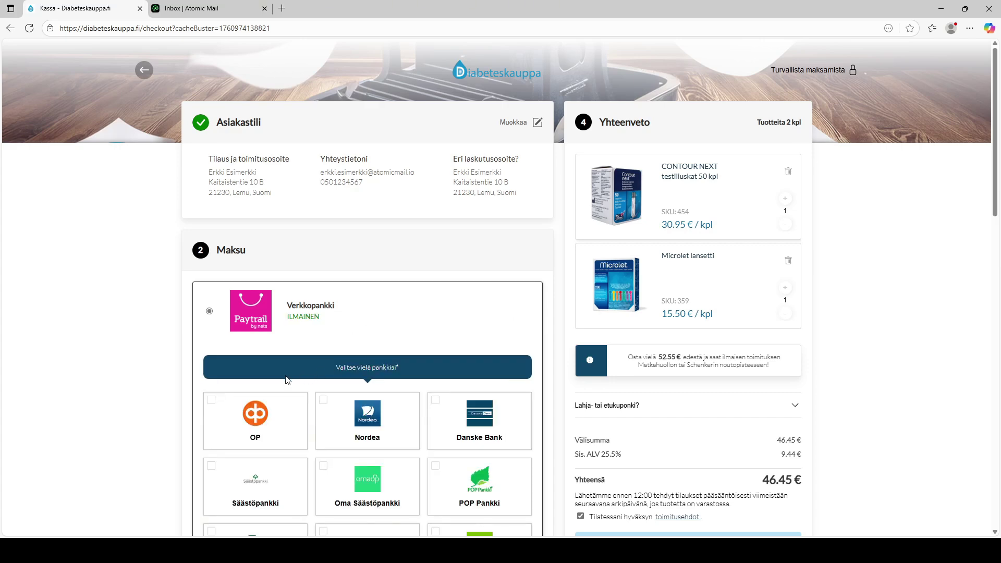
left_click(225, 406)
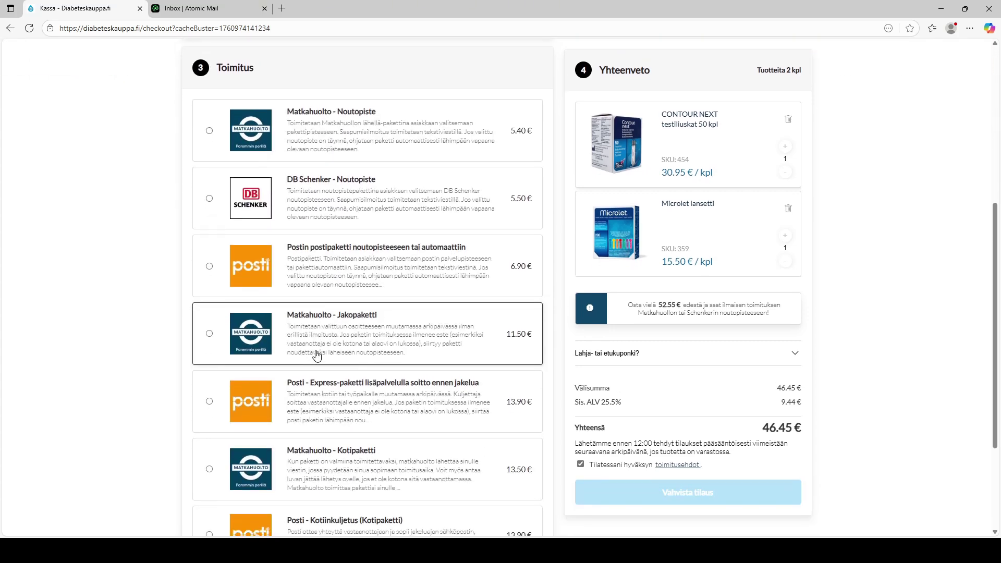
Choose Matkahuolto - Noutopiste delivery and compare the DIABET CENTER and K-SUPERMARKET MASKU pickup points
left_click(389, 148)
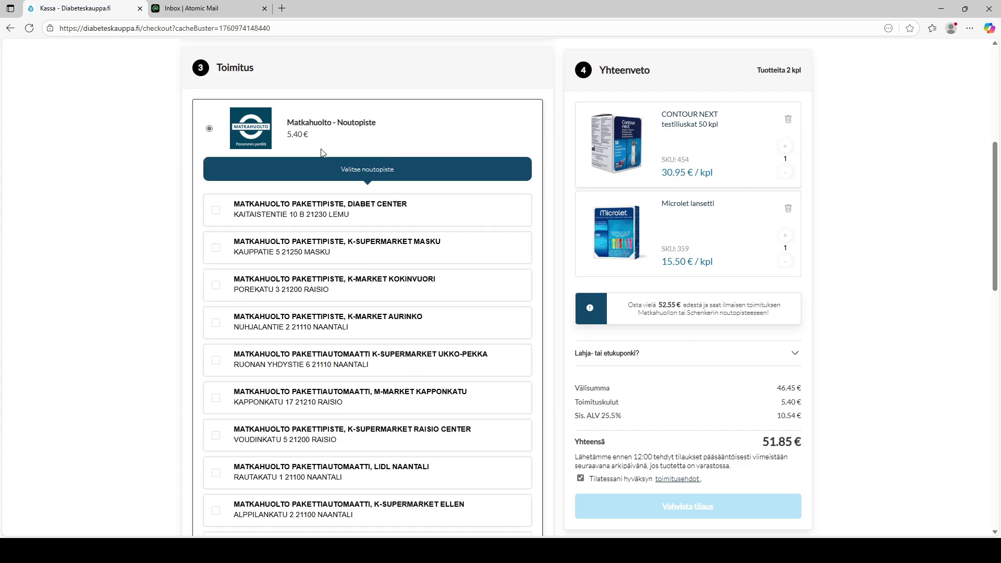
left_click(216, 211)
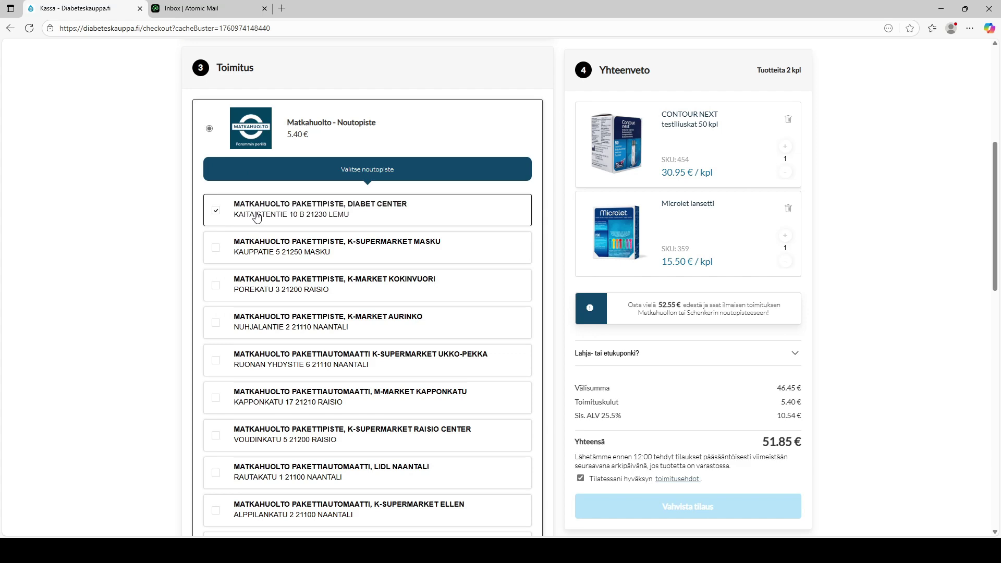
left_click(412, 239)
scroll(410, 239, "down", 4)
scroll(410, 239, "down", 4)
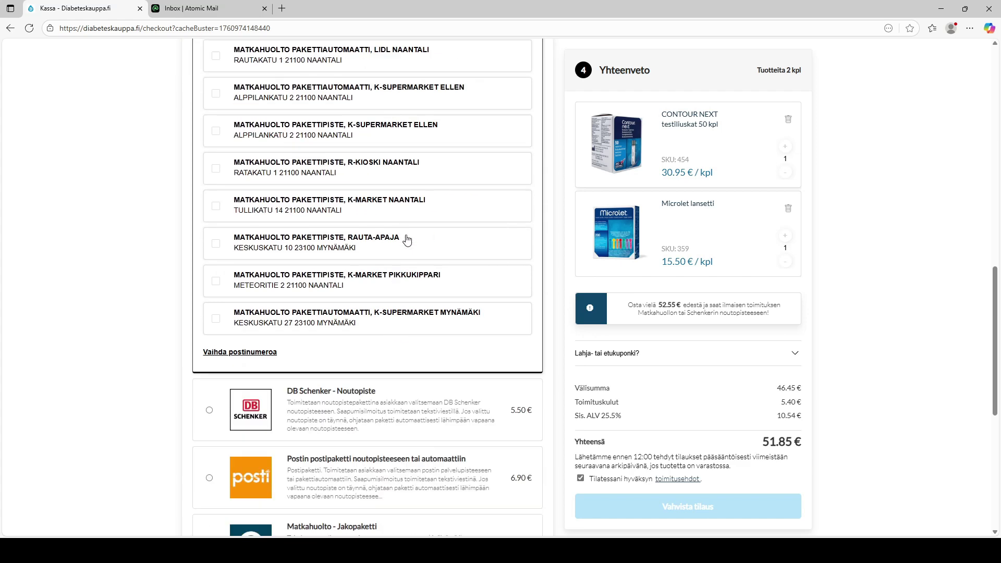
Look up pickup points for postal code 20720 and try K-MARKET KIVIKARTIO
left_click(267, 354)
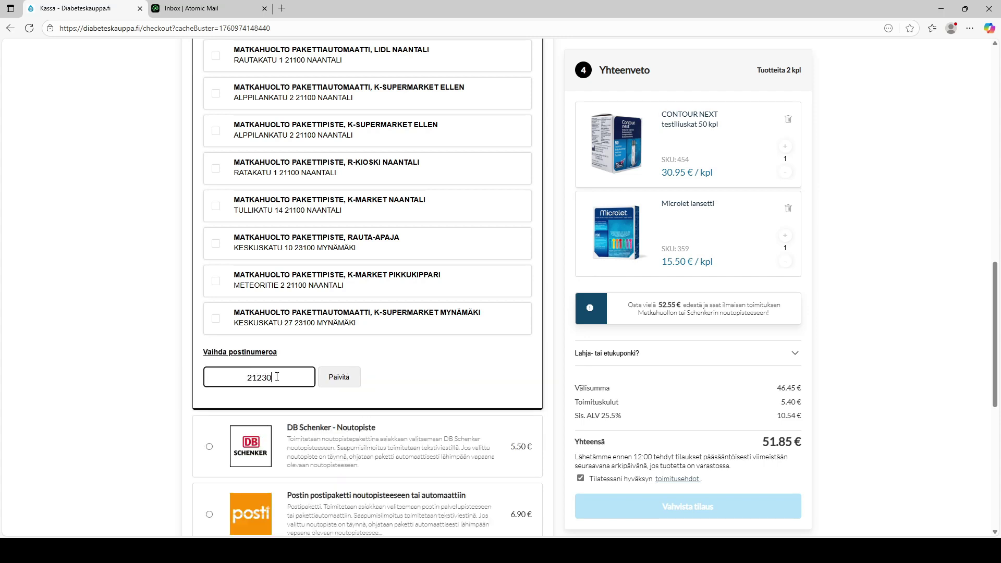
double_click(228, 377)
type("20720")
left_click(348, 381)
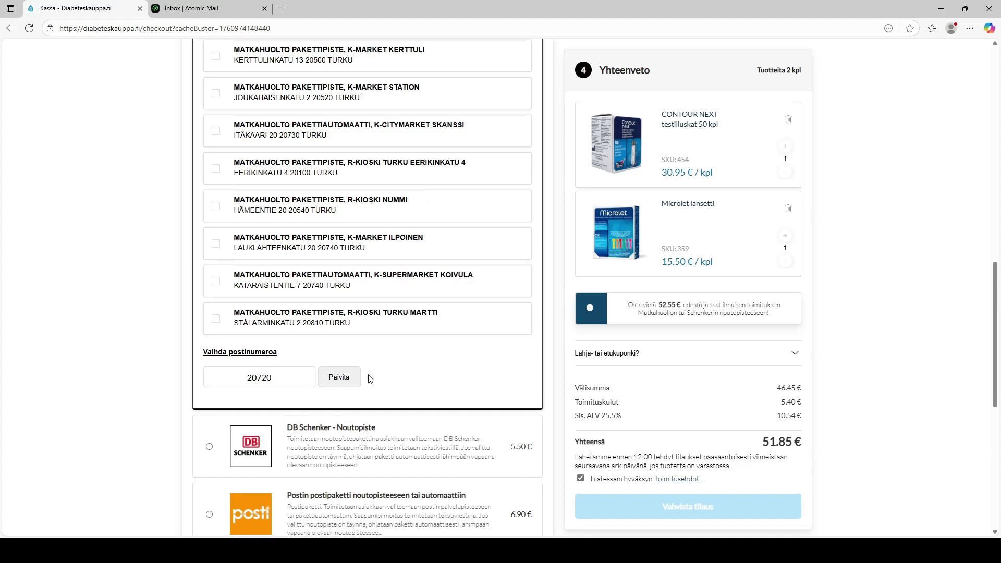
scroll(373, 379, "up", 9)
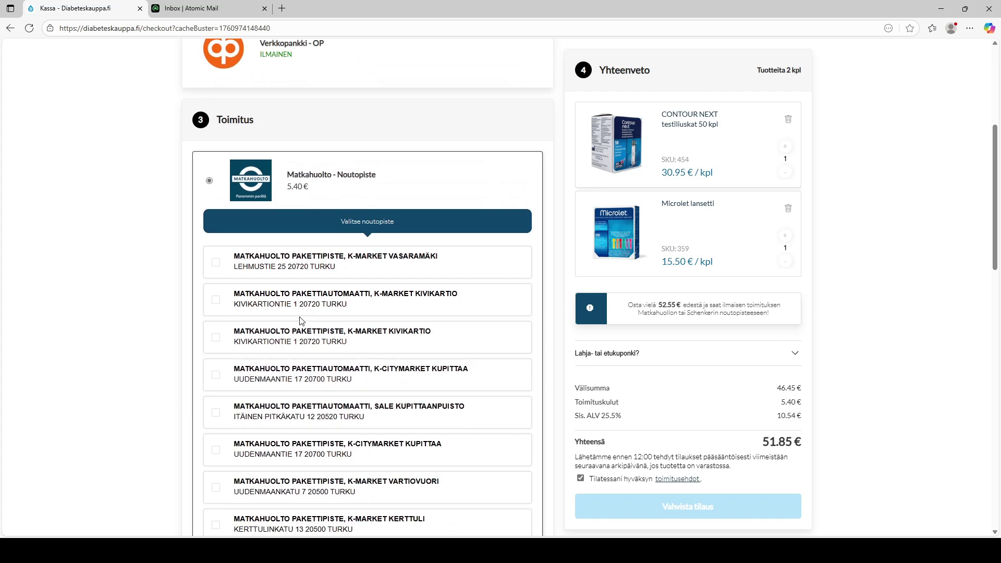
left_click(271, 291)
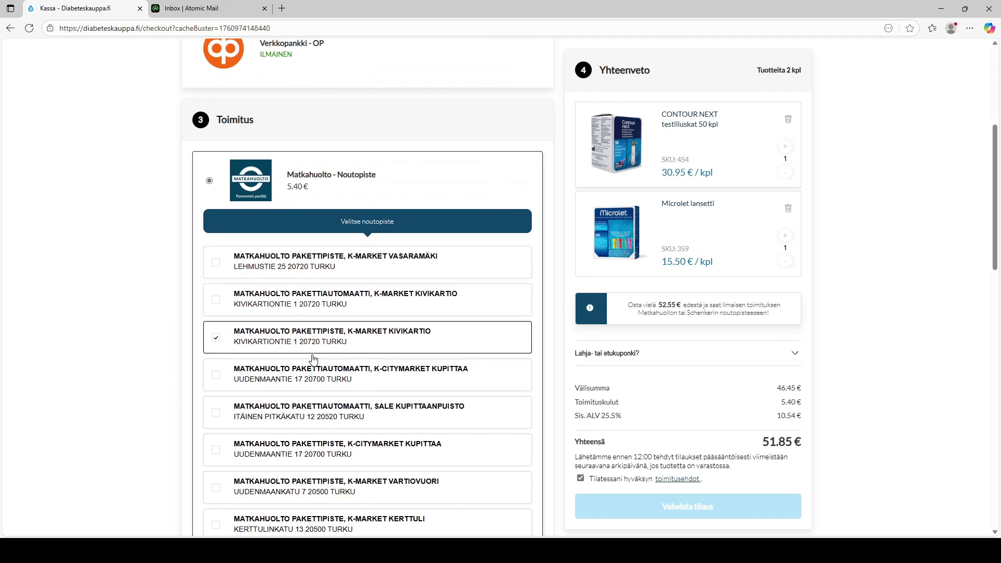
Restore the customer's own postal code and select the DIABET CENTER pickup point (5.40 €)
left_click(478, 390)
scroll(478, 390, "down", 2)
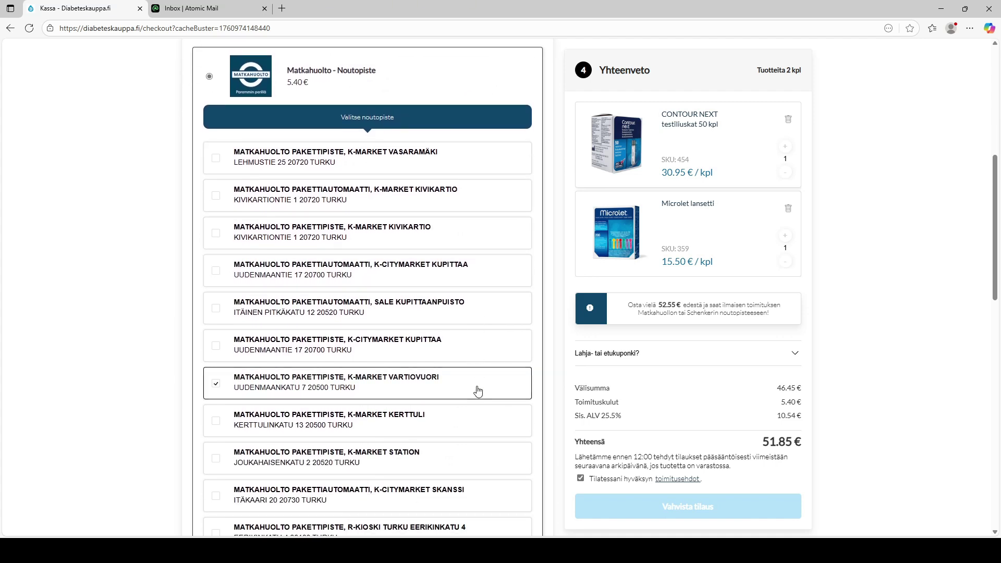
scroll(284, 376, "down", 6)
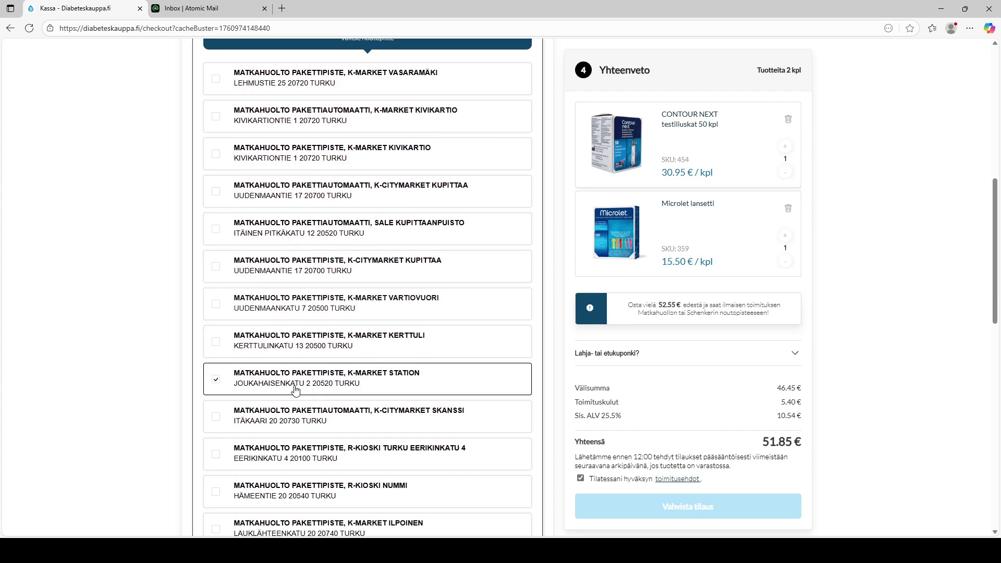
left_click_drag(291, 430, 208, 426)
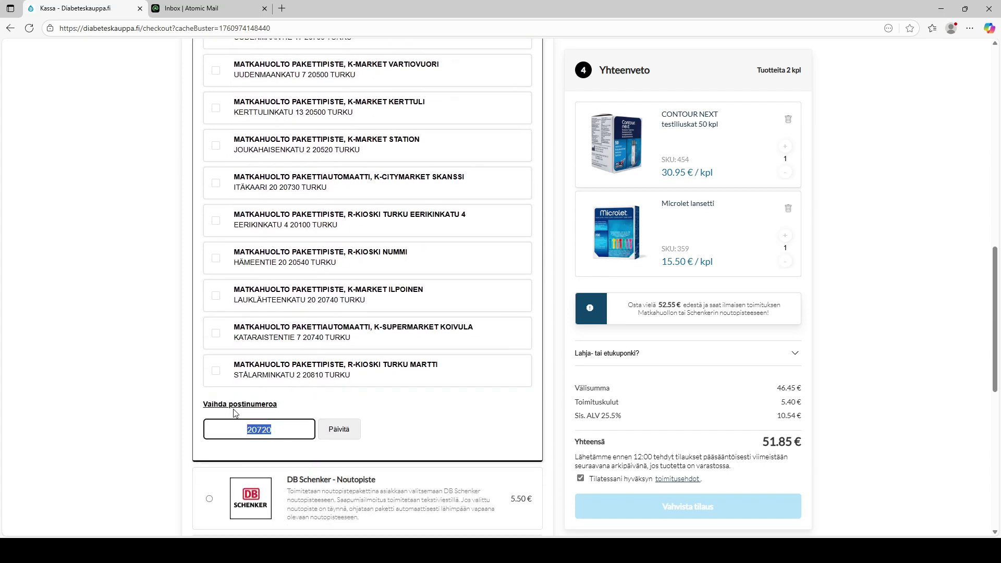
type("21230")
left_click(351, 428)
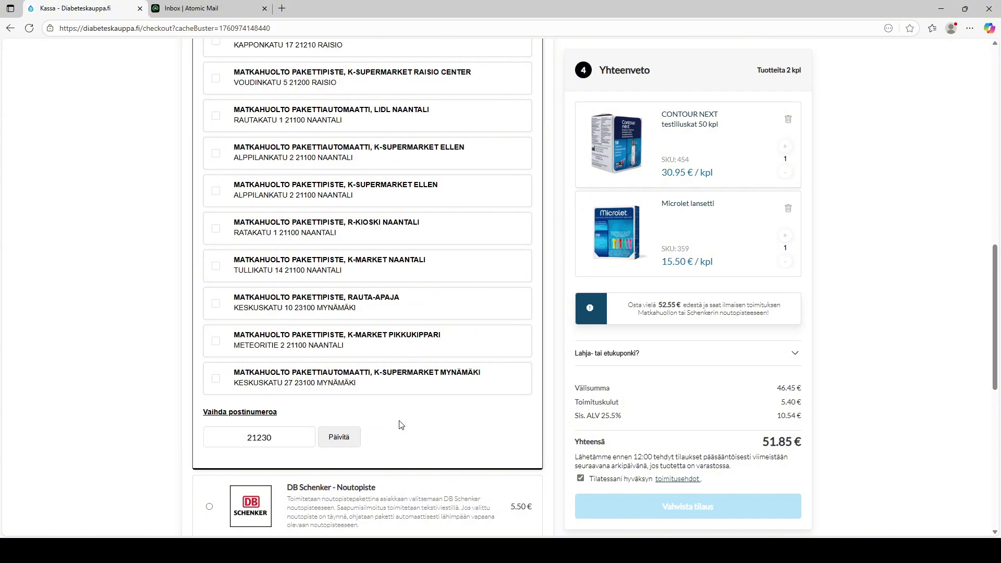
scroll(400, 425, "up", 6)
left_click(214, 211)
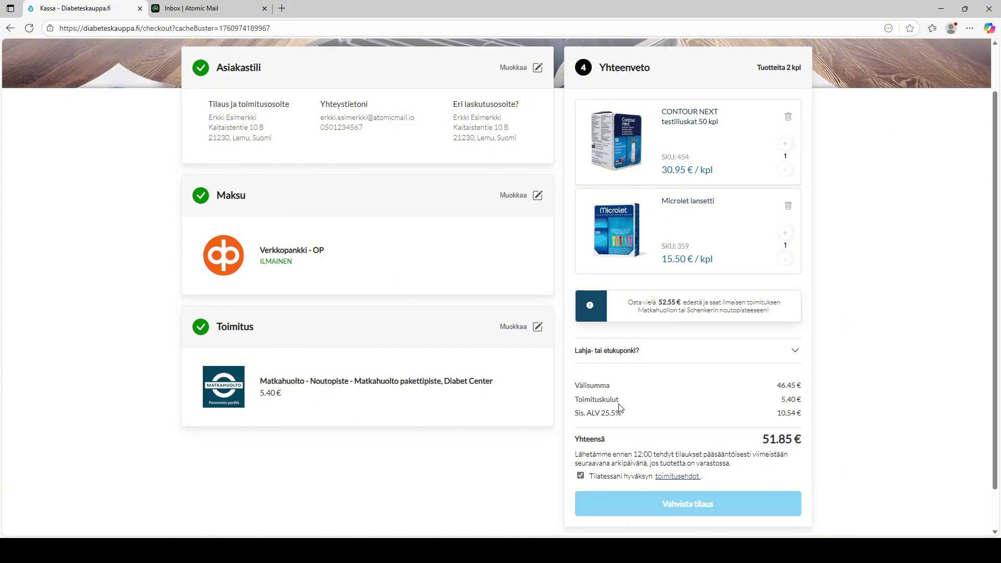
Confirm the 51.85 € order with Vahvista tilaus to proceed to OP payment
left_click(668, 505)
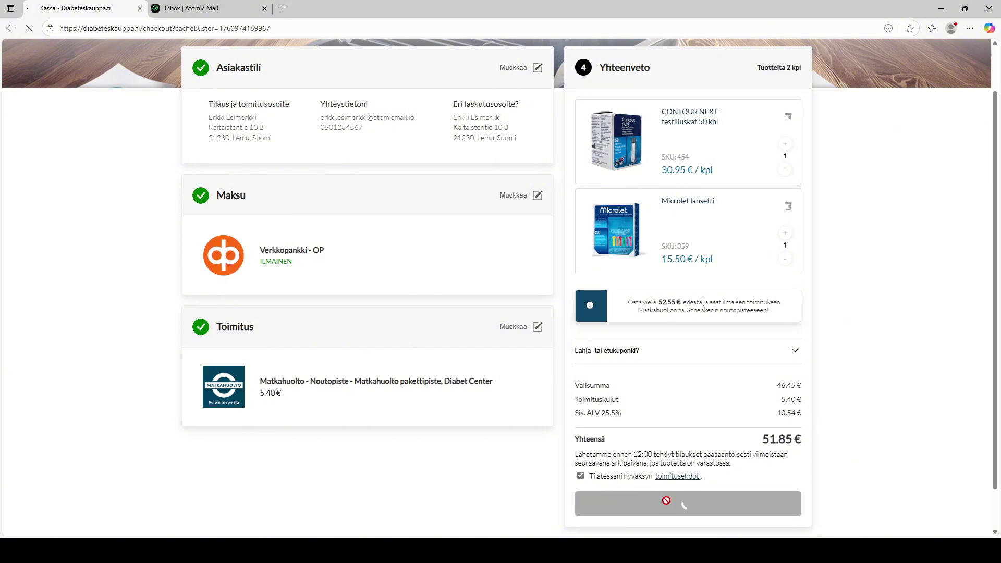